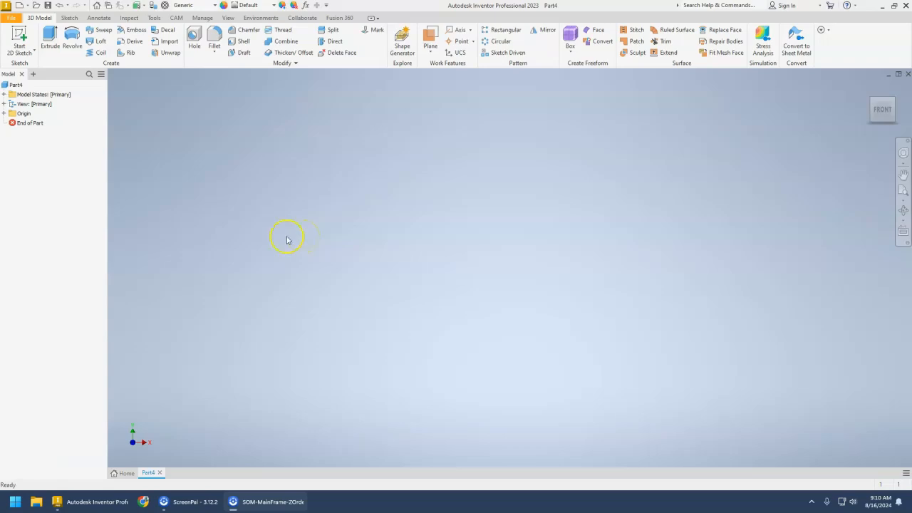
Step: Start a sketch on the horizontal origin plane and draw a rectangle about 5.9 in wide with one corner at the origin
{"action": "left_click", "coordinate": [25, 40]}
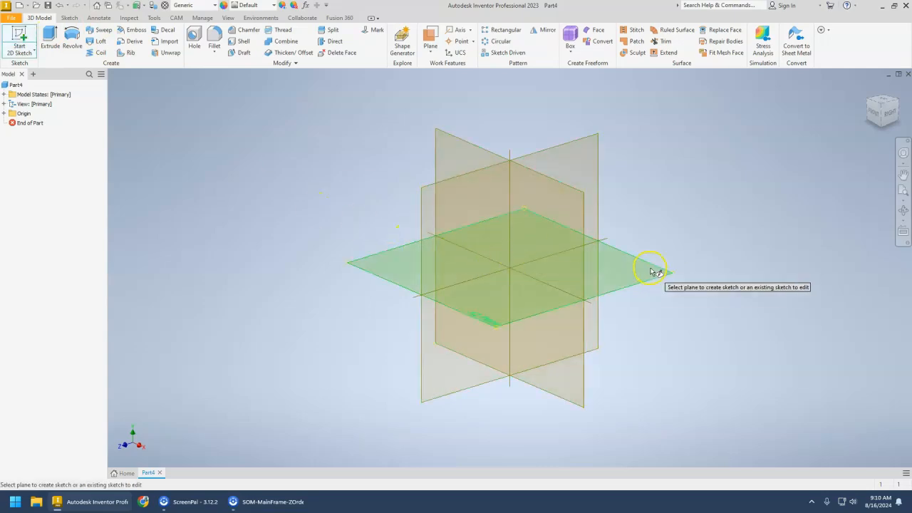
{"action": "left_click", "coordinate": [657, 273]}
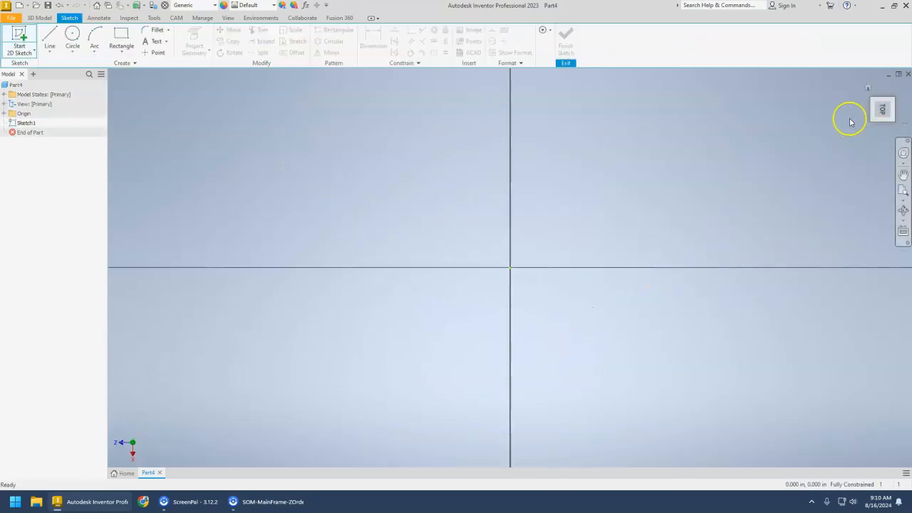
{"action": "left_click", "coordinate": [900, 85]}
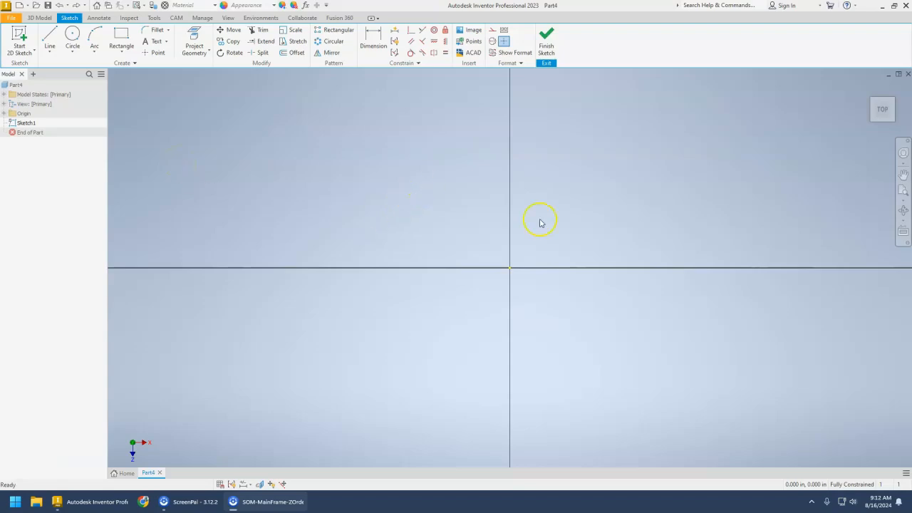
{"action": "left_click", "coordinate": [121, 39]}
{"action": "left_click", "coordinate": [509, 268]}
{"action": "left_click", "coordinate": [678, 160]}
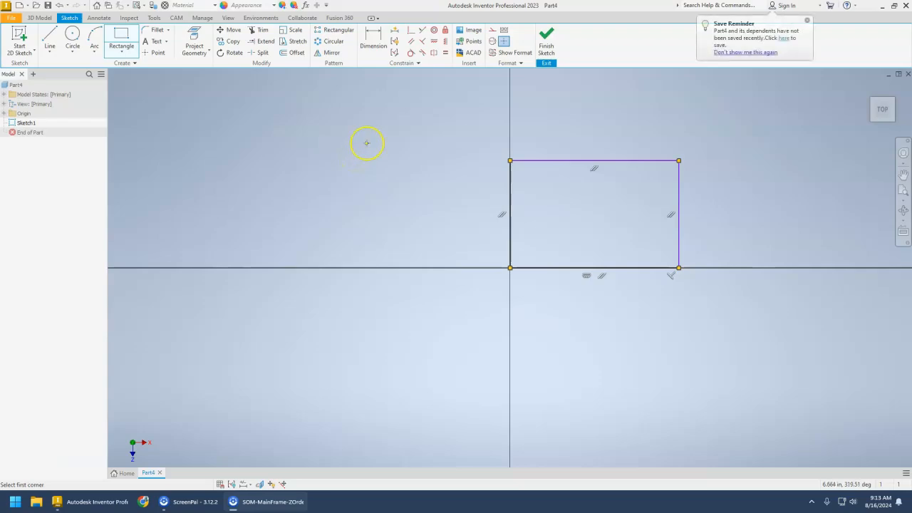
Step: Dimension the rectangle to 5 in long and 3 in wide, and finish the sketch
{"action": "left_click", "coordinate": [374, 39]}
{"action": "left_click", "coordinate": [582, 160]}
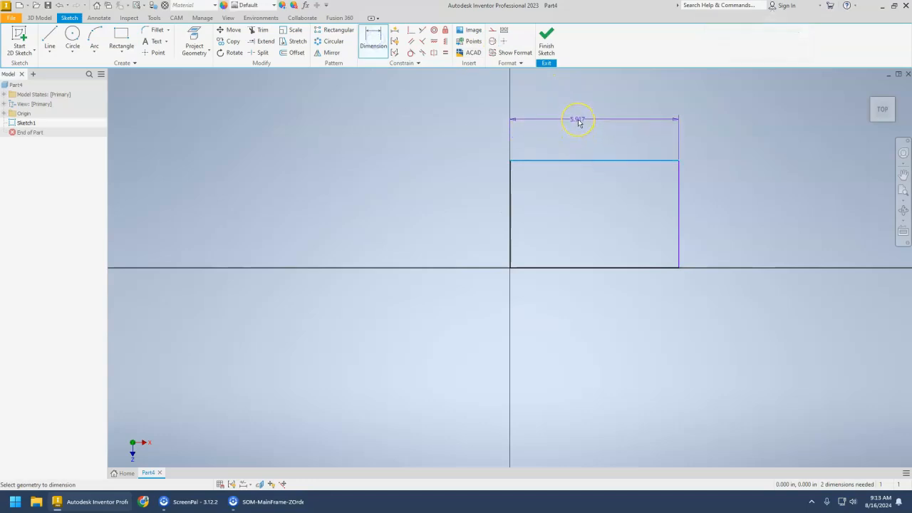
{"action": "left_click", "coordinate": [579, 123]}
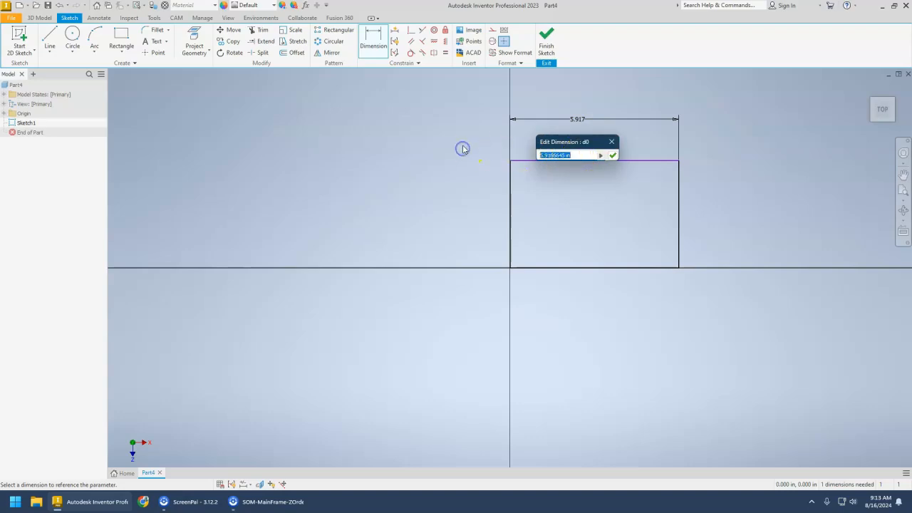
{"action": "type", "text": "5"}
{"action": "key", "text": "Return"}
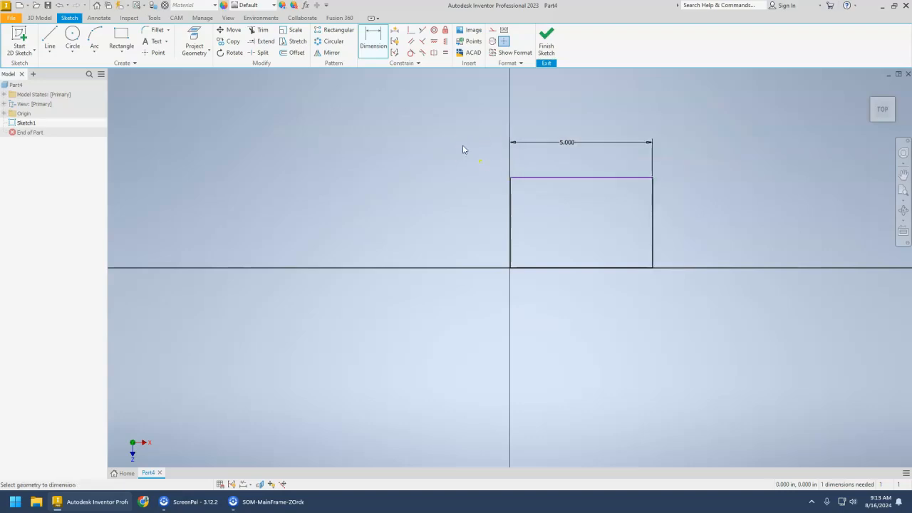
{"action": "left_click", "coordinate": [509, 207]}
{"action": "left_click", "coordinate": [470, 212]}
{"action": "type", "text": "3"}
{"action": "key", "text": "Return"}
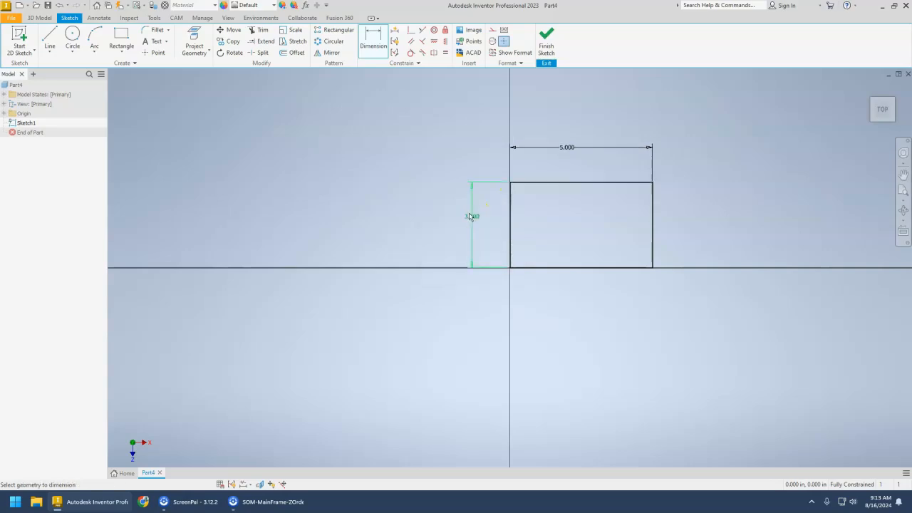
{"action": "left_click", "coordinate": [547, 44]}
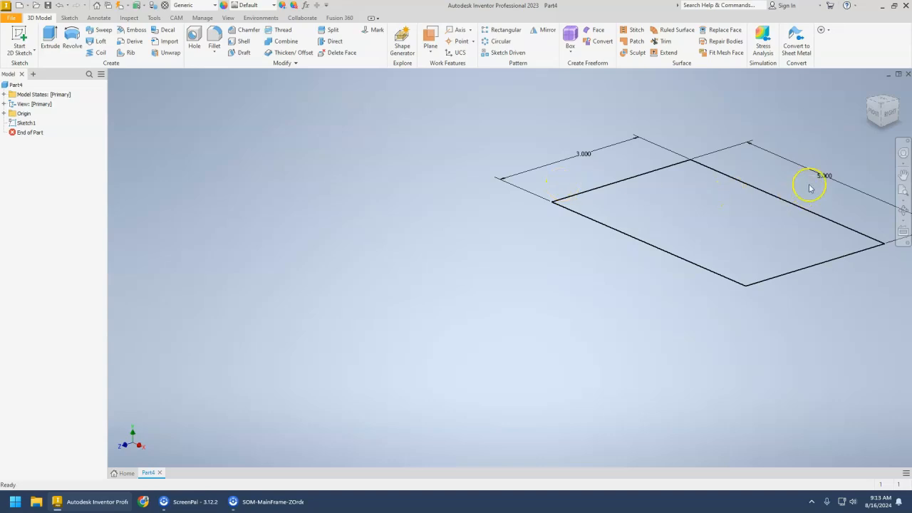
Step: Extrude the rectangle upward 2 in into a solid block
{"action": "scroll", "coordinate": [819, 175], "scroll_direction": "down", "scroll_amount": 3}
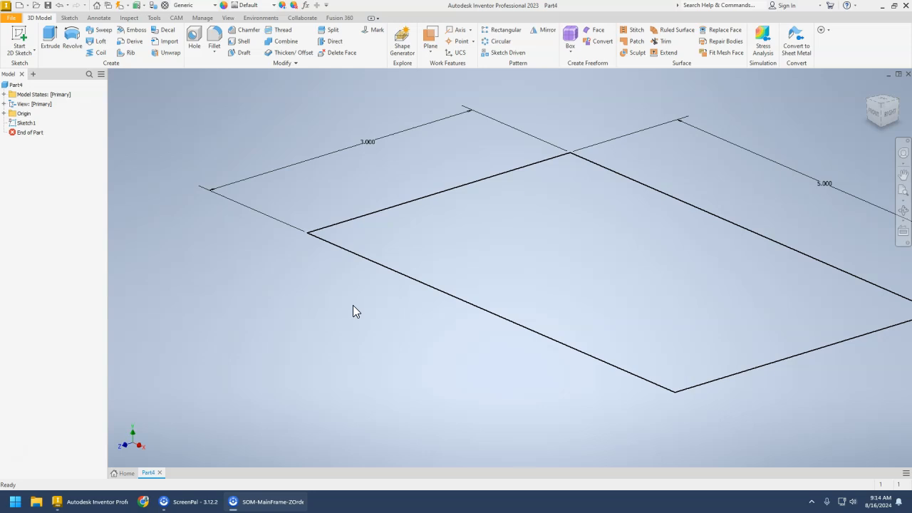
{"action": "left_click", "coordinate": [47, 32]}
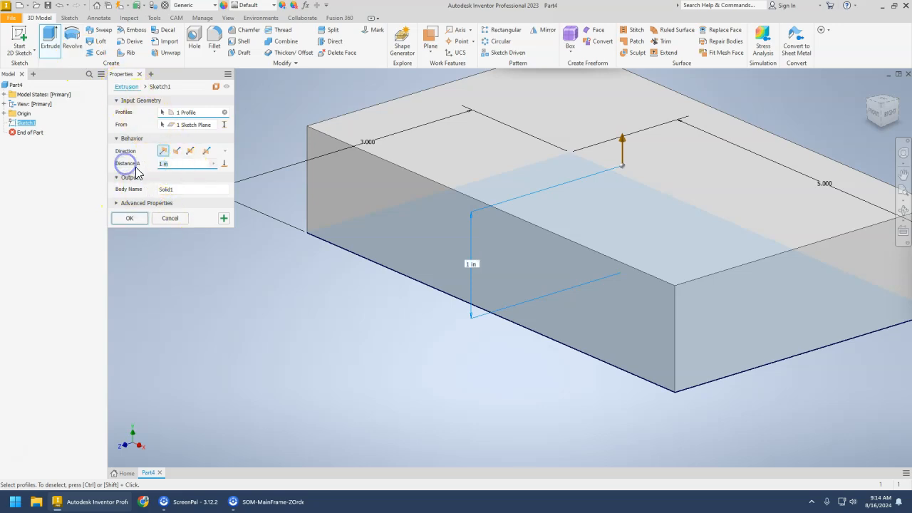
{"action": "type", "text": "2"}
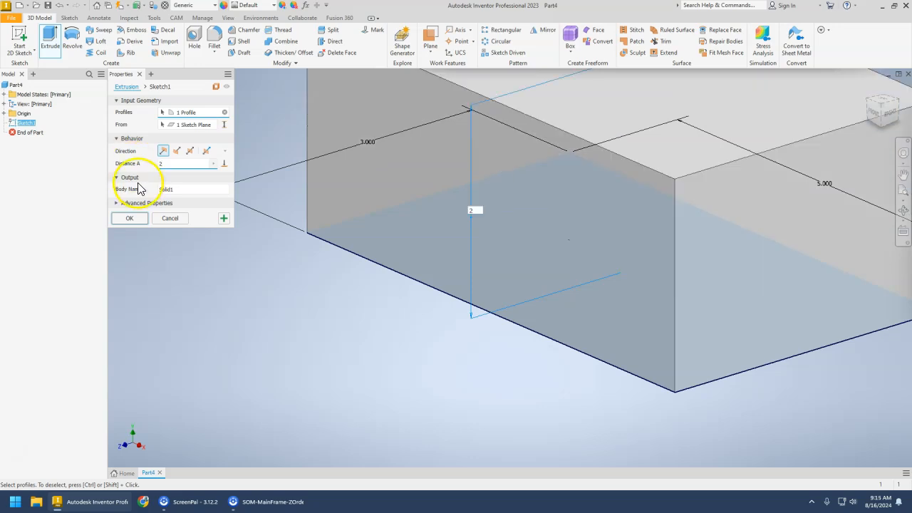
{"action": "left_click", "coordinate": [129, 220]}
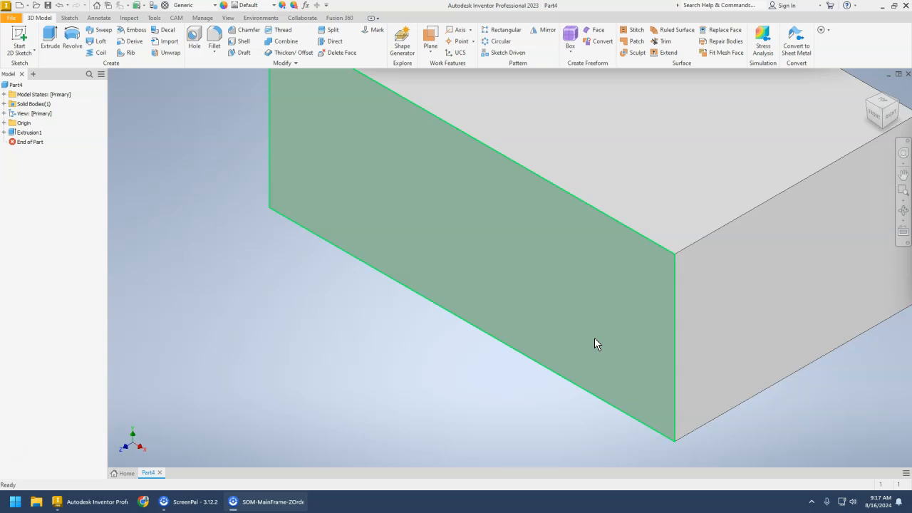
Step: Start a sketch on the block's top face and draw a circle near its left short edge
{"action": "left_click", "coordinate": [883, 113]}
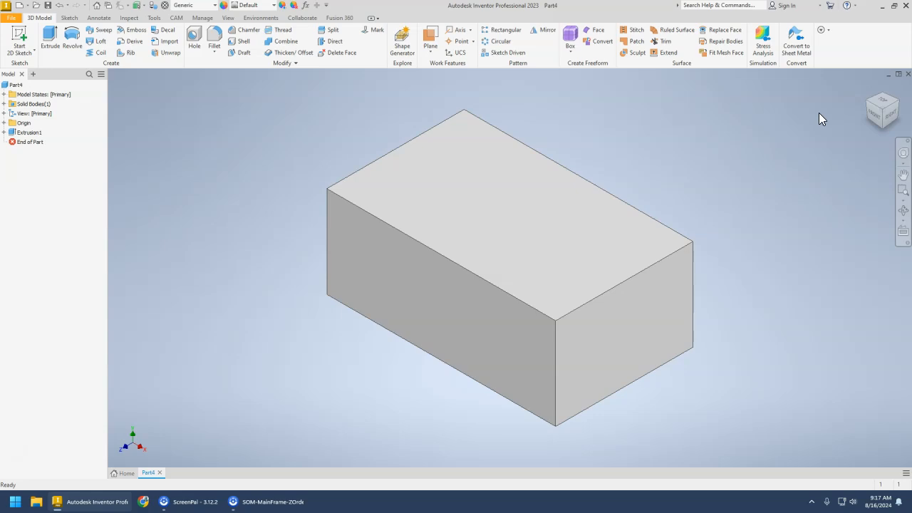
{"action": "left_click", "coordinate": [22, 37]}
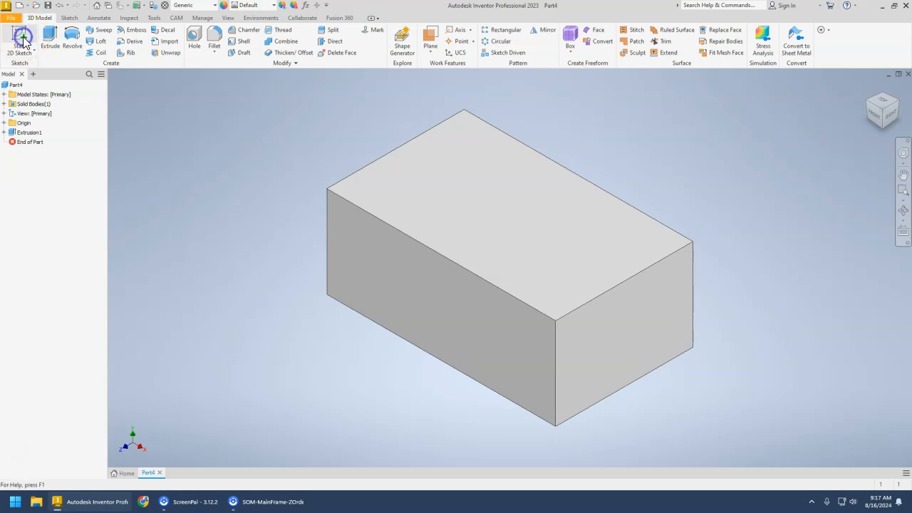
{"action": "left_click", "coordinate": [507, 185]}
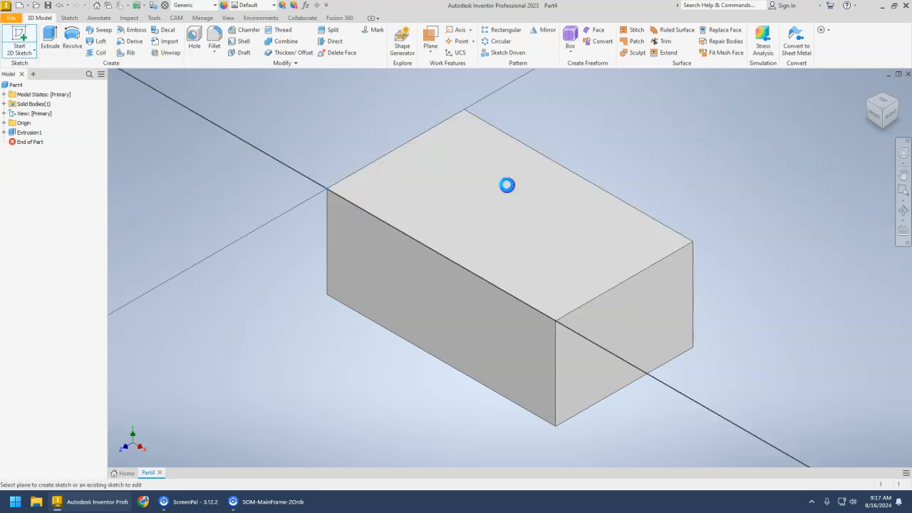
{"action": "left_click", "coordinate": [883, 110]}
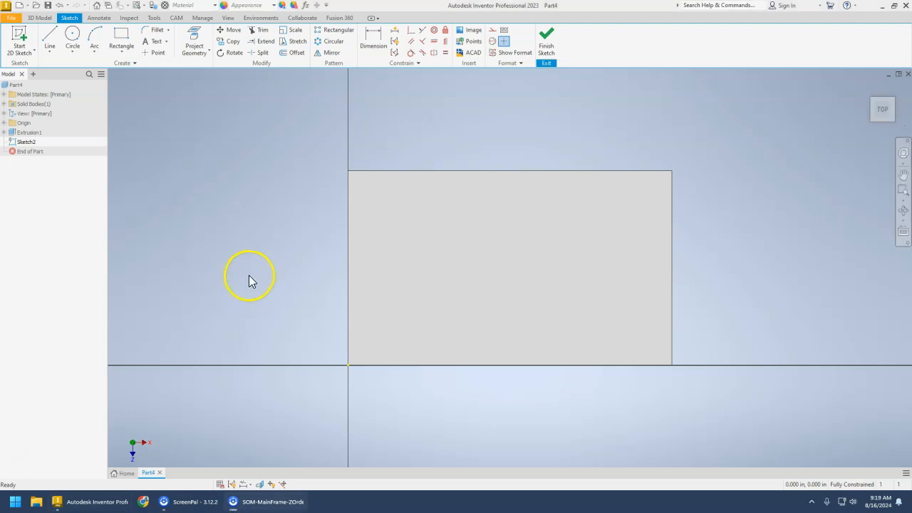
{"action": "left_click", "coordinate": [72, 38]}
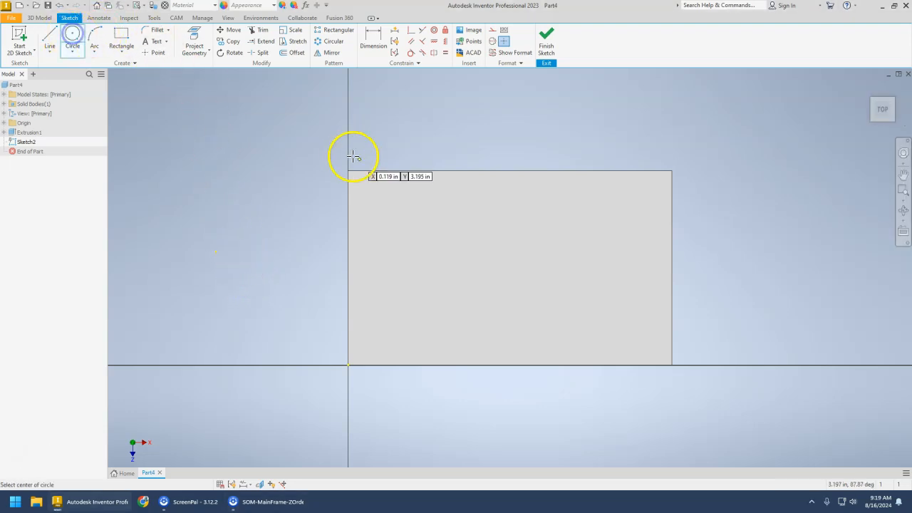
{"action": "left_click", "coordinate": [386, 280]}
{"action": "left_click", "coordinate": [403, 257]}
Step: Dimension the circle's diameter to 1 in
{"action": "left_click", "coordinate": [373, 41]}
{"action": "left_click", "coordinate": [415, 274]}
{"action": "left_click", "coordinate": [438, 245]}
{"action": "type", "text": "1"}
{"action": "key", "text": "Return"}
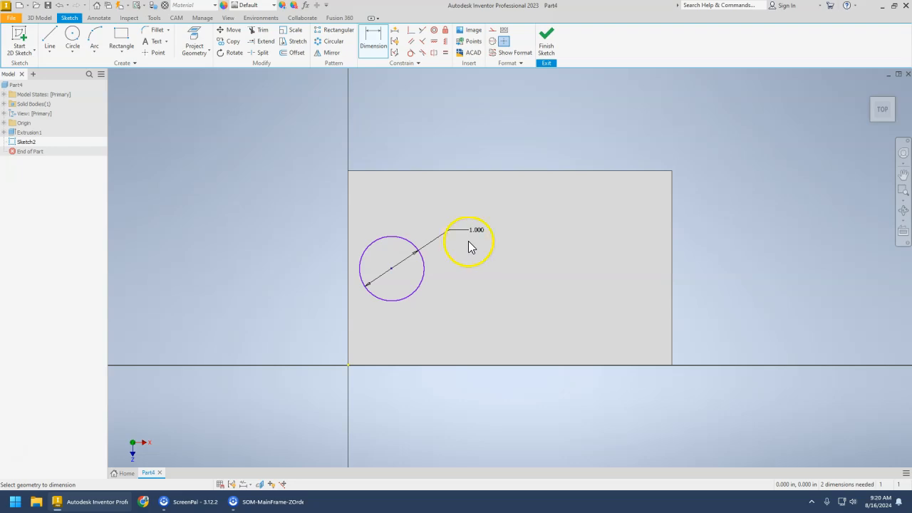
Step: Locate the circle's center 1.5 in from the face's back edge and 1 in from its left edge, and finish the sketch
{"action": "left_click", "coordinate": [413, 172]}
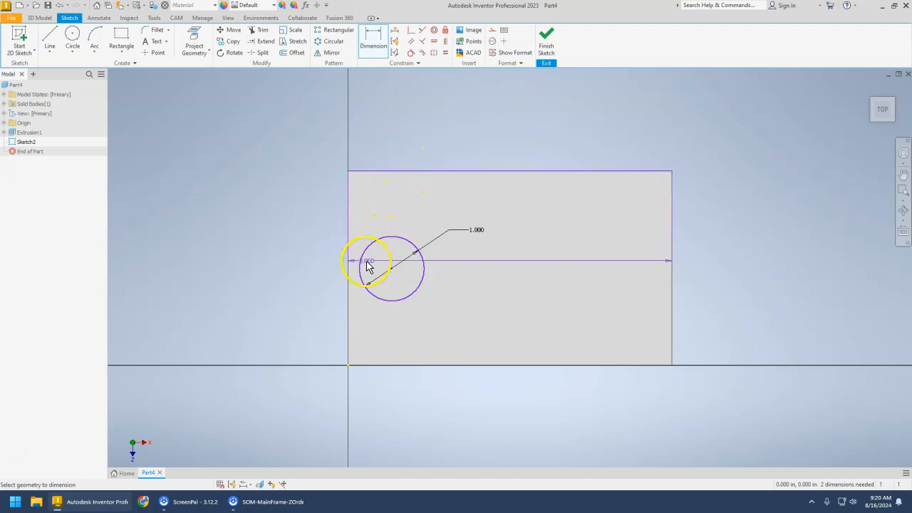
{"action": "left_click", "coordinate": [396, 273]}
{"action": "left_click", "coordinate": [410, 215]}
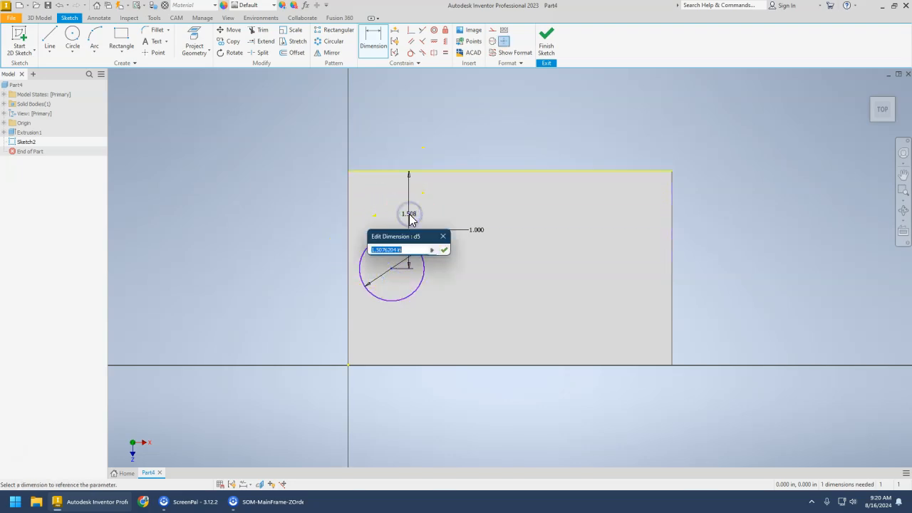
{"action": "type", "text": "1.5"}
{"action": "key", "text": "Return"}
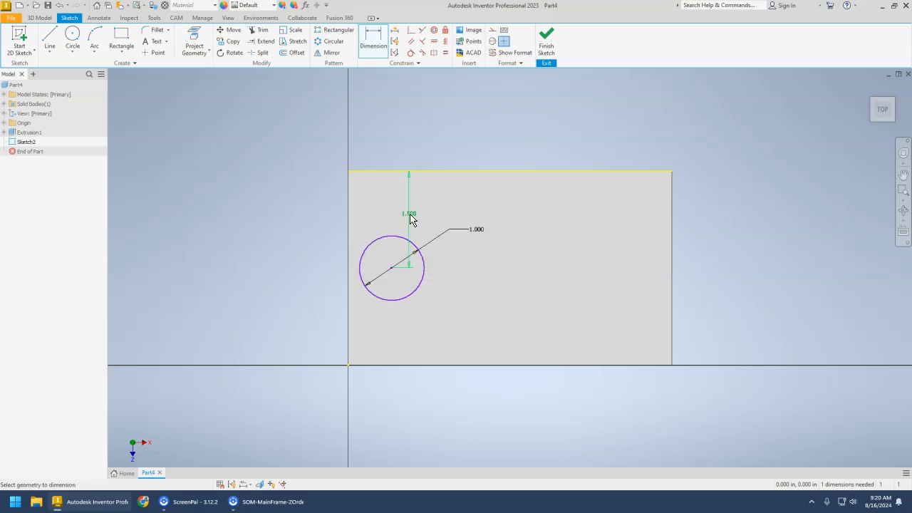
{"action": "left_click", "coordinate": [348, 259]}
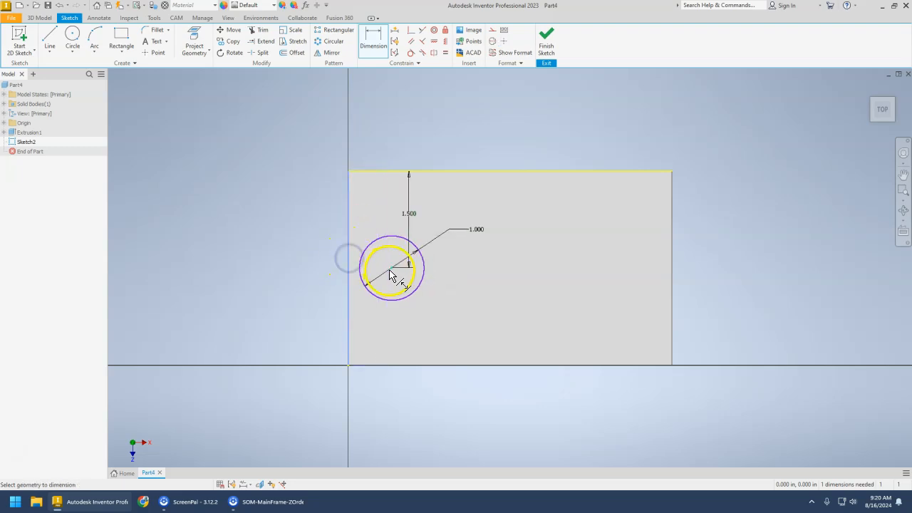
{"action": "left_click", "coordinate": [394, 270]}
{"action": "left_click", "coordinate": [376, 215]}
{"action": "type", "text": "1"}
{"action": "key", "text": "Return"}
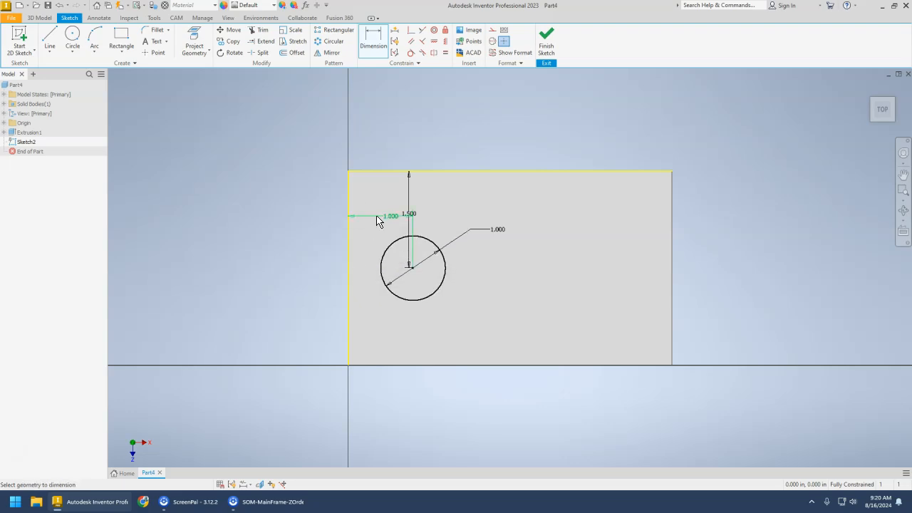
{"action": "left_click", "coordinate": [546, 41]}
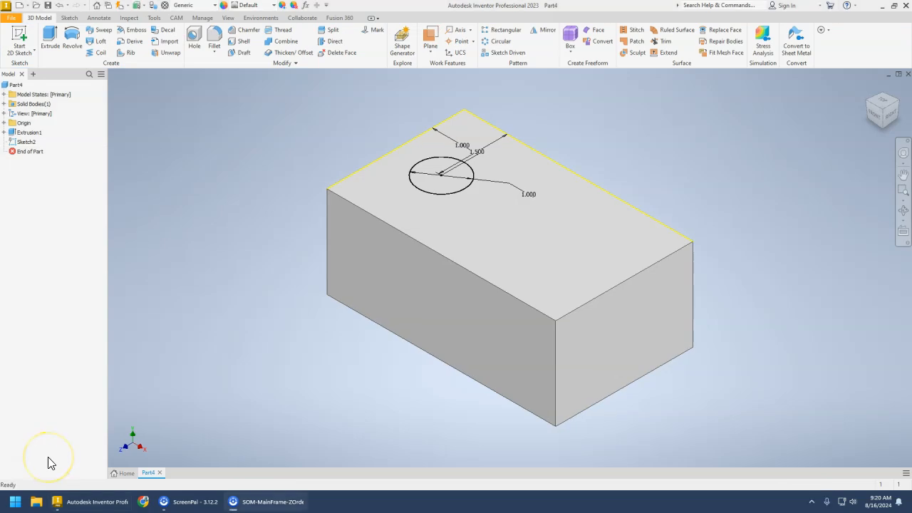
Step: Extrude the circle upward 0.25 in from the top face, joined to the block
{"action": "left_click", "coordinate": [50, 37]}
{"action": "left_click", "coordinate": [167, 164]}
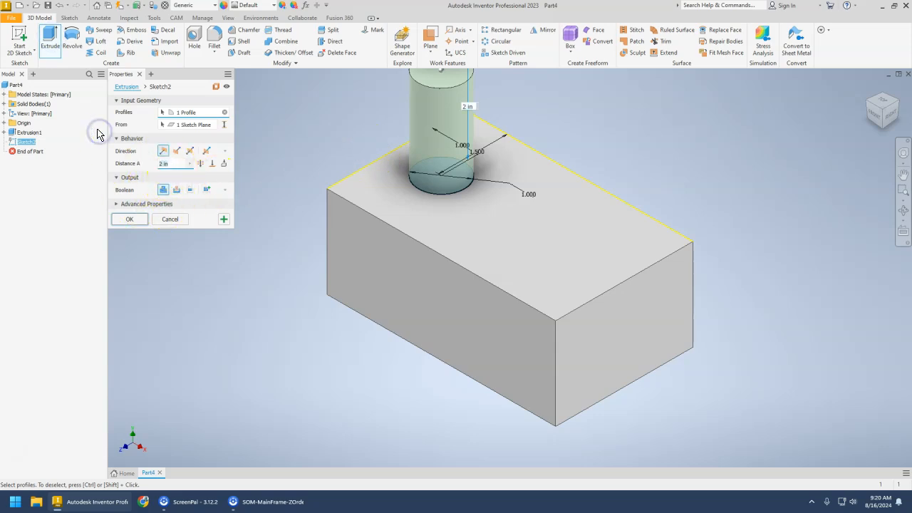
{"action": "type", "text": ".25"}
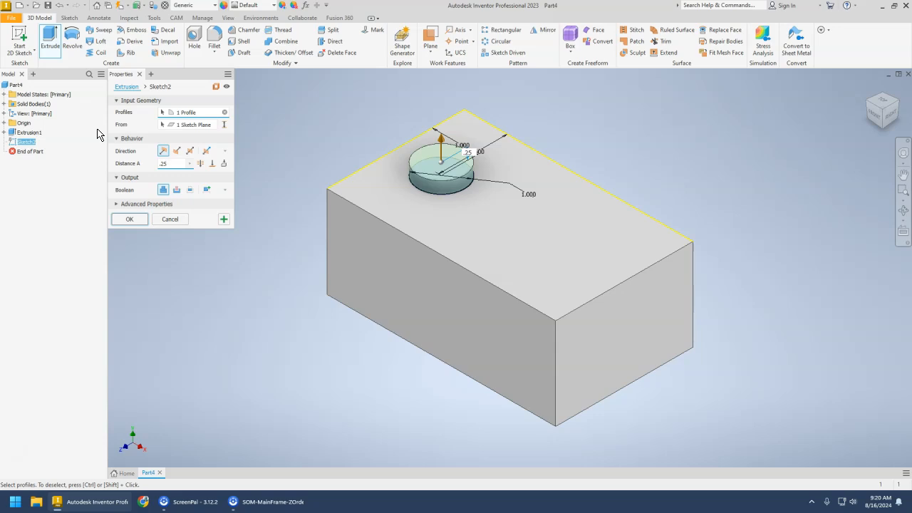
{"action": "left_click", "coordinate": [128, 220]}
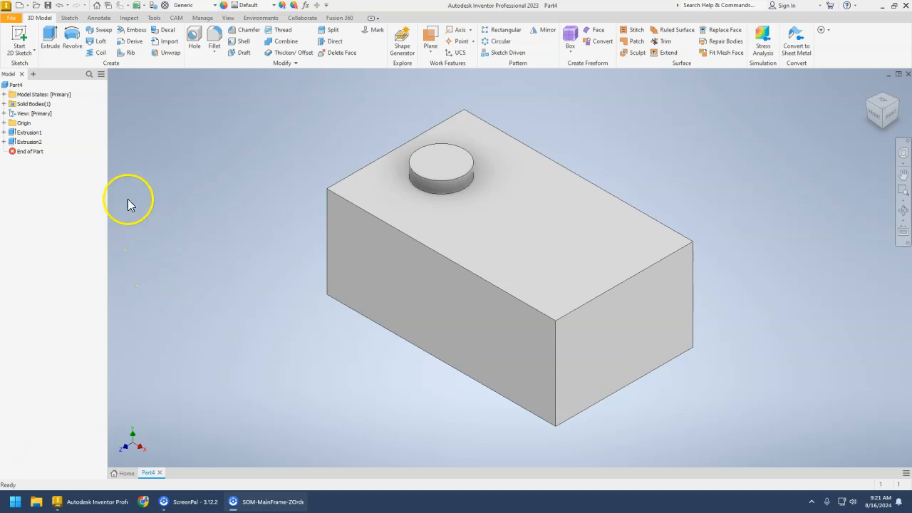
Step: Start a sketch on the block's front face and draw a rectangle inset from all four of its edges
{"action": "left_click", "coordinate": [19, 35]}
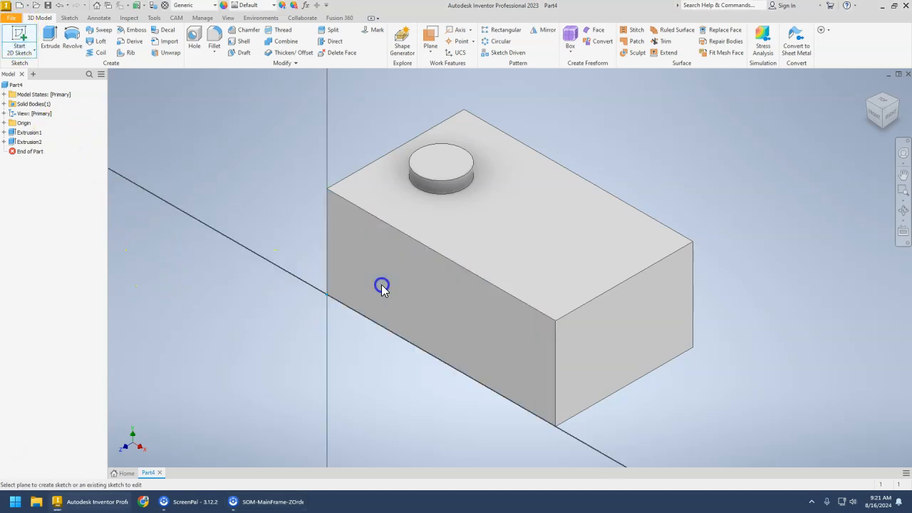
{"action": "left_click", "coordinate": [382, 284]}
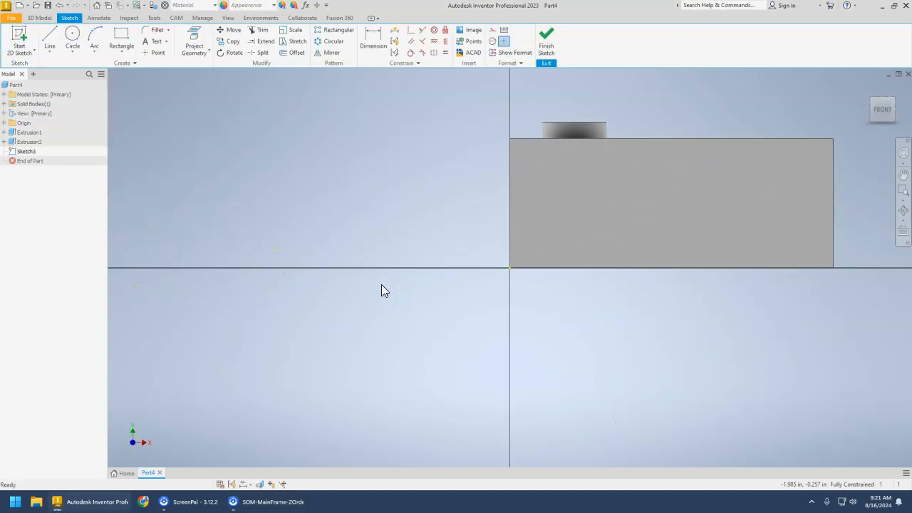
{"action": "left_click", "coordinate": [122, 41]}
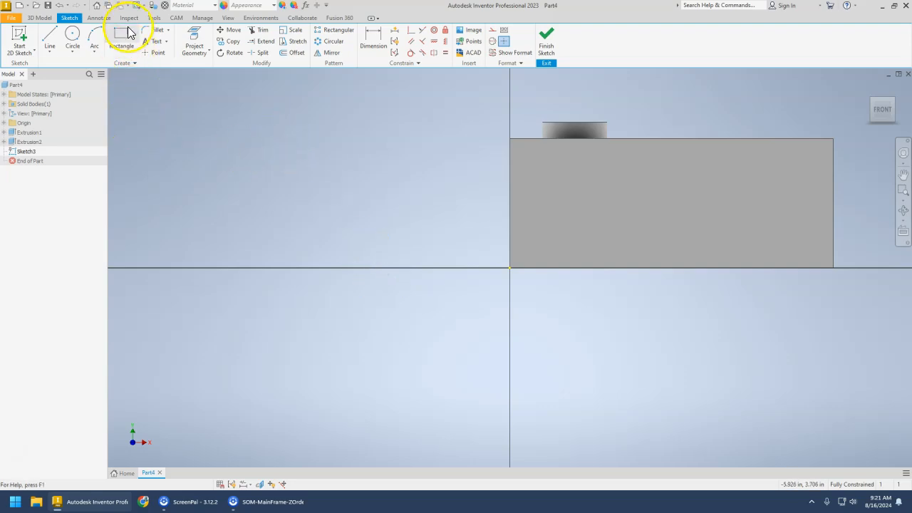
{"action": "left_click", "coordinate": [532, 162]}
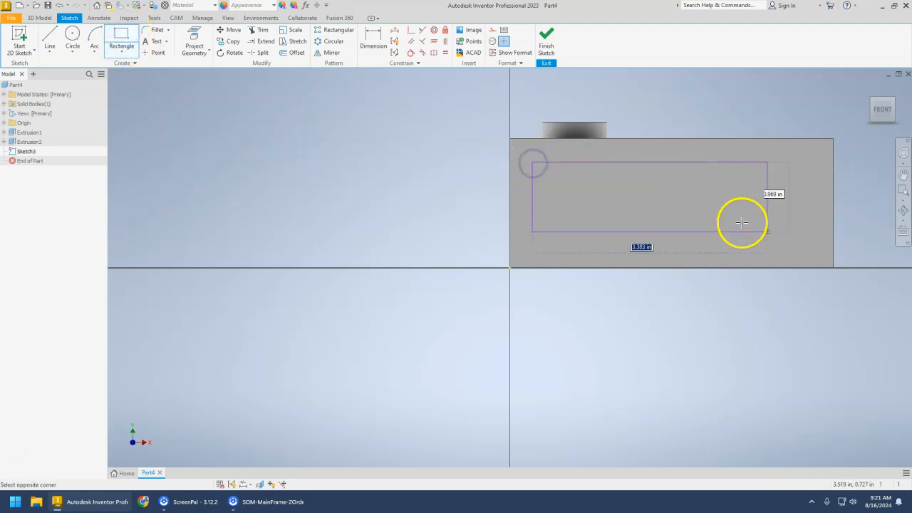
{"action": "left_click", "coordinate": [816, 253]}
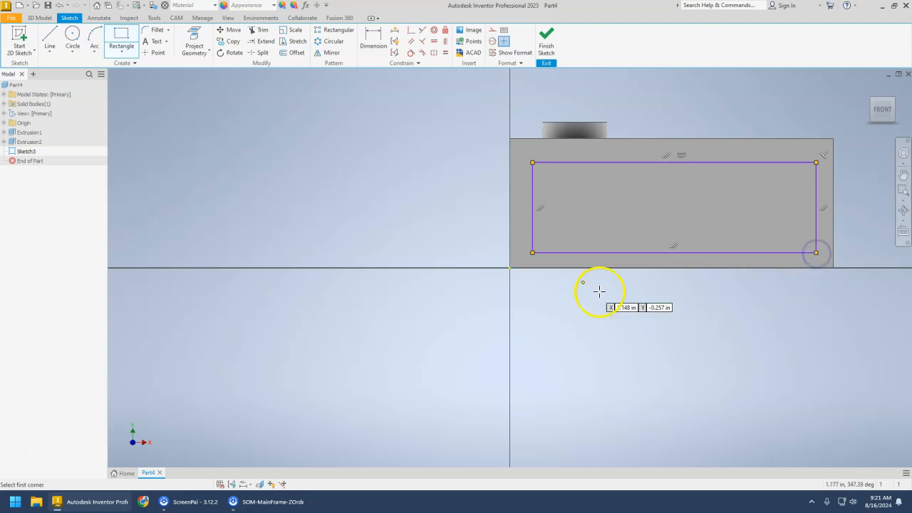
Step: Dimension the rectangle's top side 0.5 in below the front face's top edge
{"action": "left_click", "coordinate": [372, 41]}
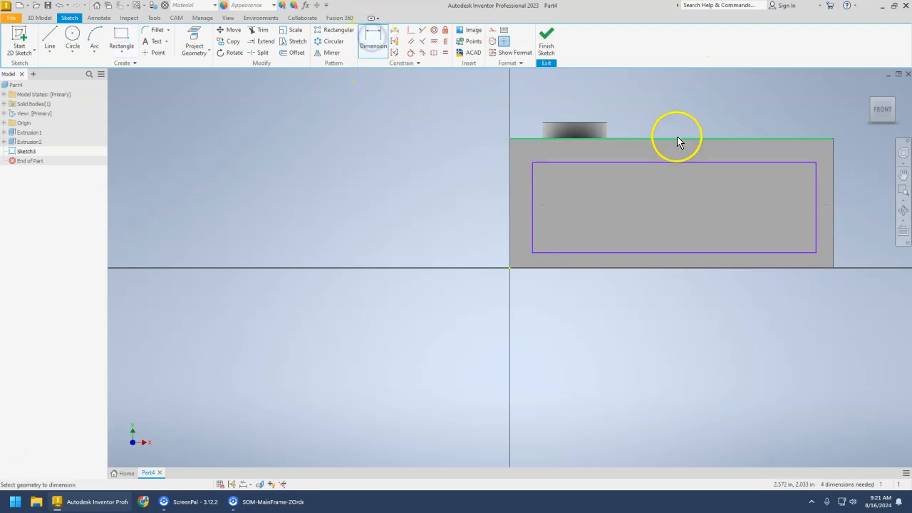
{"action": "left_click", "coordinate": [676, 163]}
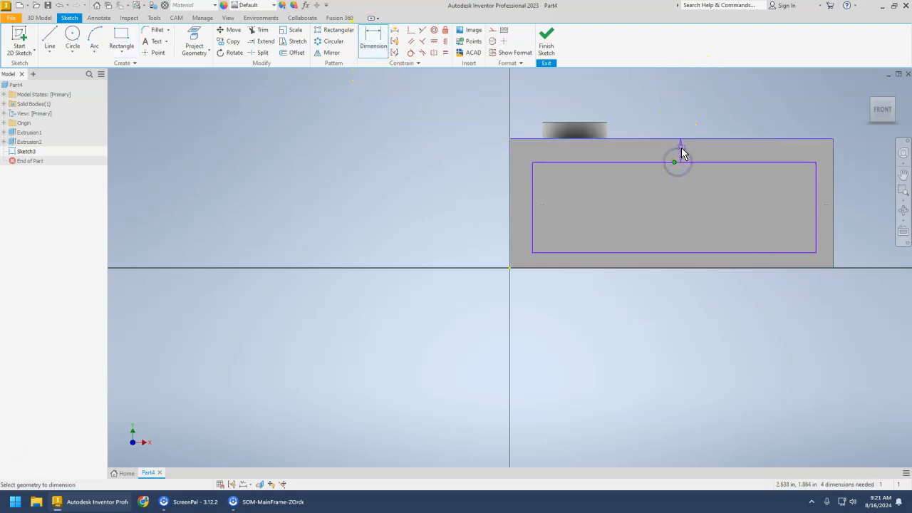
{"action": "left_click", "coordinate": [678, 139]}
{"action": "left_click", "coordinate": [681, 148]}
{"action": "type", "text": ".5"}
{"action": "key", "text": "Return"}
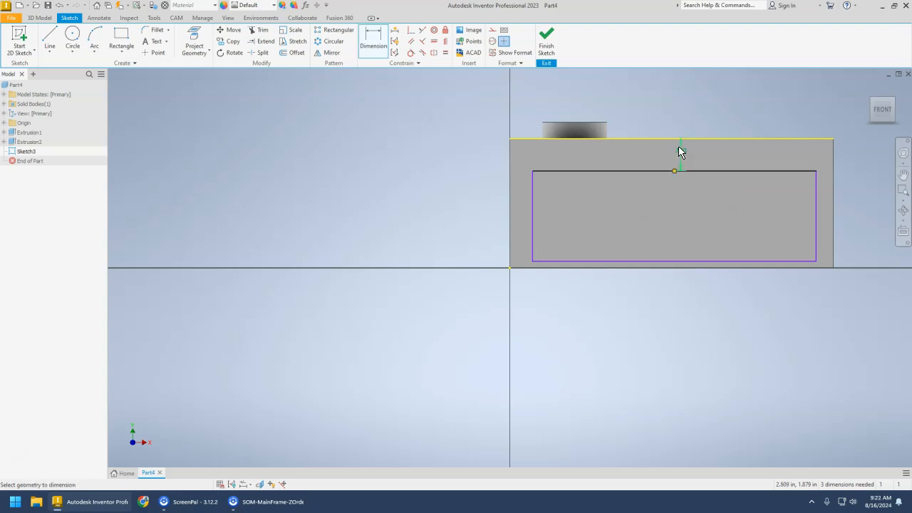
Step: Dimension the rectangle's right side 0.5 in from the front face's right edge
{"action": "left_click", "coordinate": [817, 211]}
{"action": "left_click", "coordinate": [833, 214]}
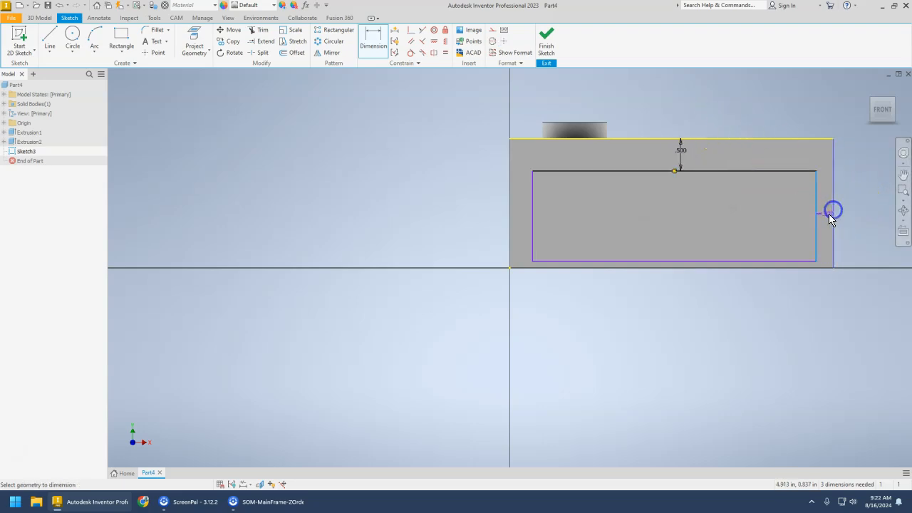
{"action": "left_click", "coordinate": [826, 214]}
{"action": "type", "text": ".5"}
{"action": "key", "text": "Return"}
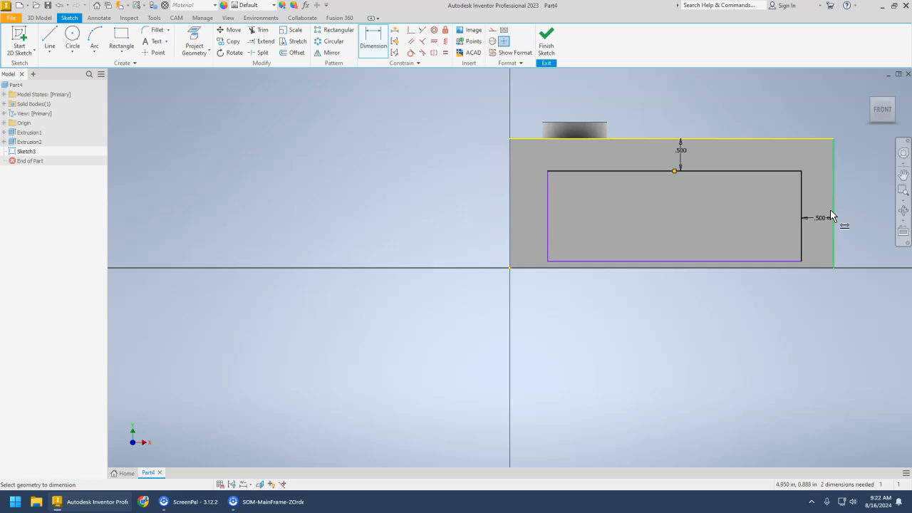
Step: Dimension the rectangle's bottom side 0.5 in above the front face's bottom edge
{"action": "left_click", "coordinate": [768, 269]}
{"action": "left_click", "coordinate": [814, 254]}
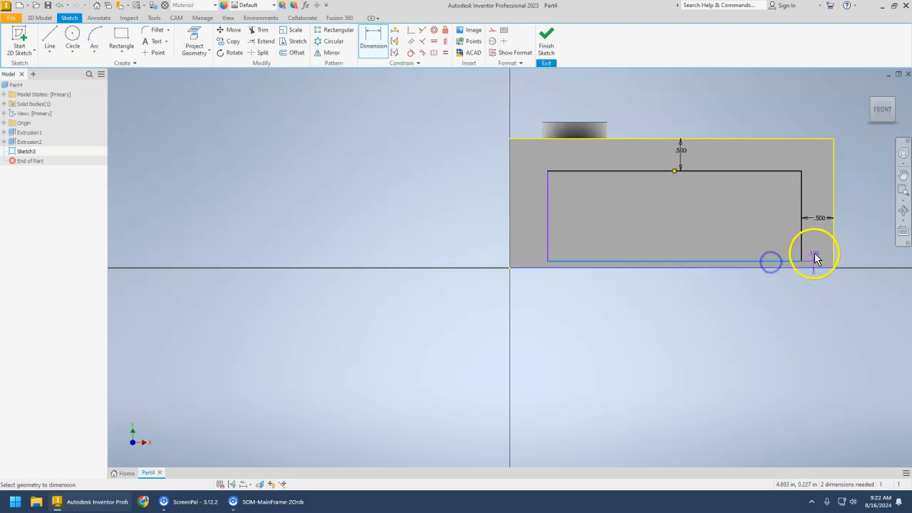
{"action": "type", "text": ".5"}
{"action": "key", "text": "Return"}
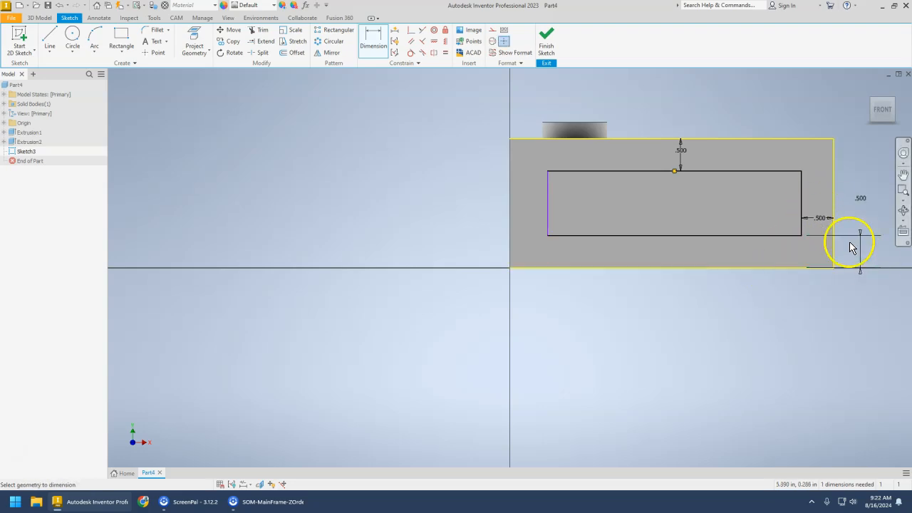
Step: Dimension the rectangle's left side 0.5 in from the front face's left edge and finish the sketch
{"action": "left_click", "coordinate": [509, 217]}
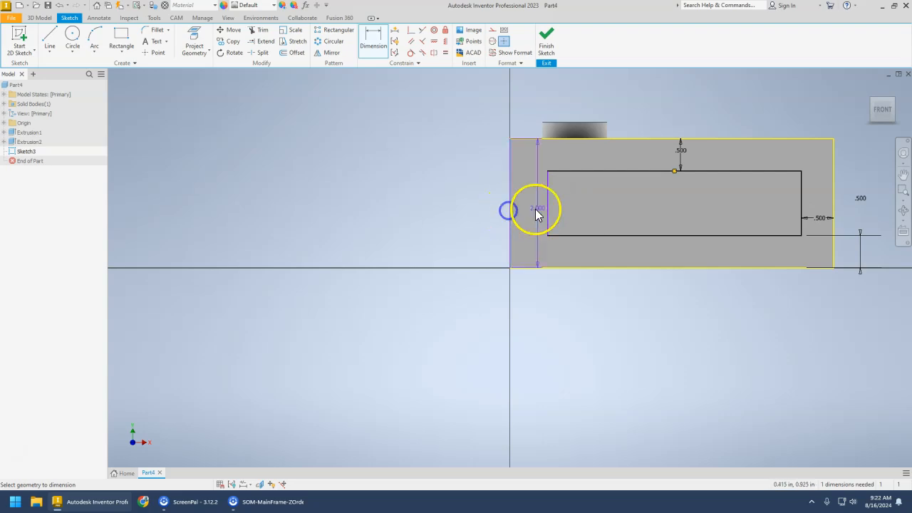
{"action": "left_click", "coordinate": [530, 217]}
{"action": "type", "text": ".5"}
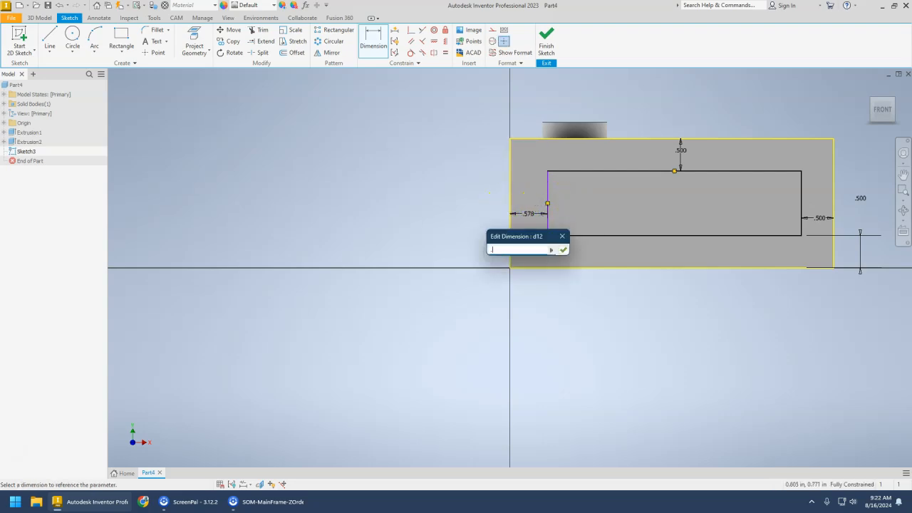
{"action": "key", "text": "Return"}
{"action": "left_click", "coordinate": [539, 195]}
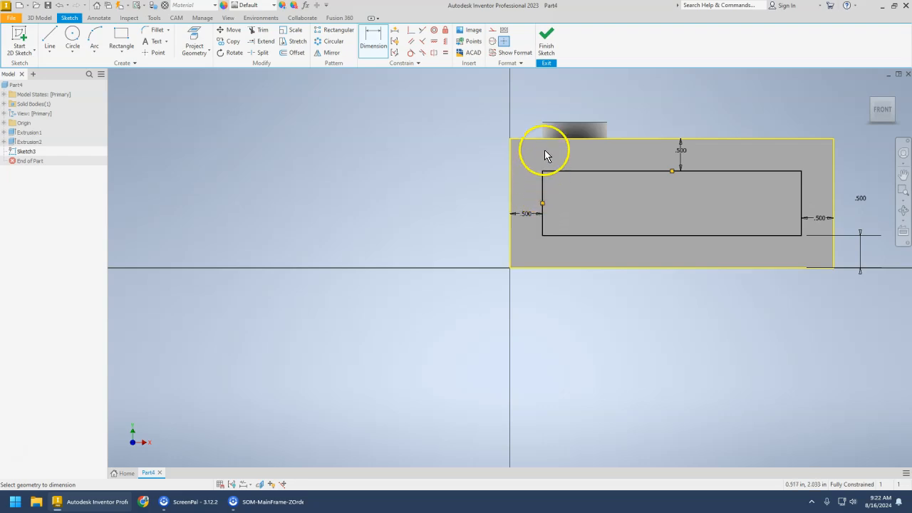
{"action": "left_click", "coordinate": [548, 40]}
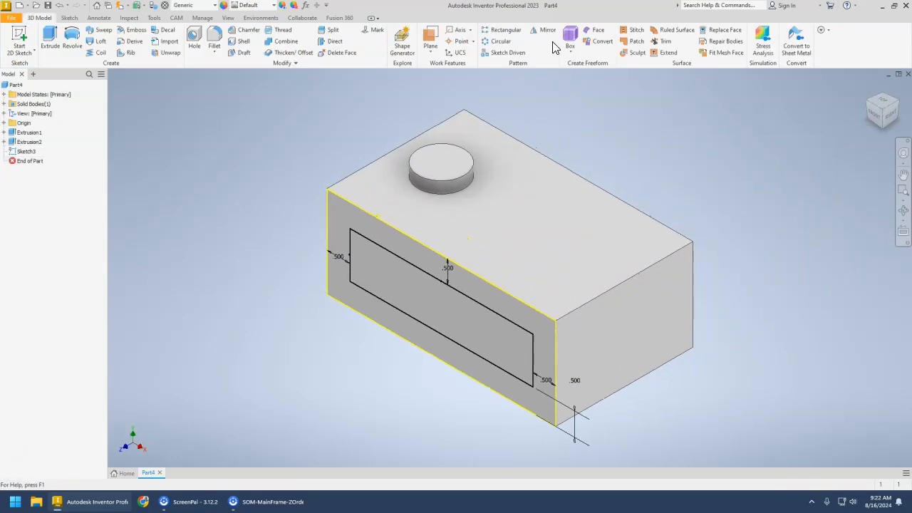
Step: Extrude the rectangle on the front face as a cut through all of the block
{"action": "left_click", "coordinate": [50, 37]}
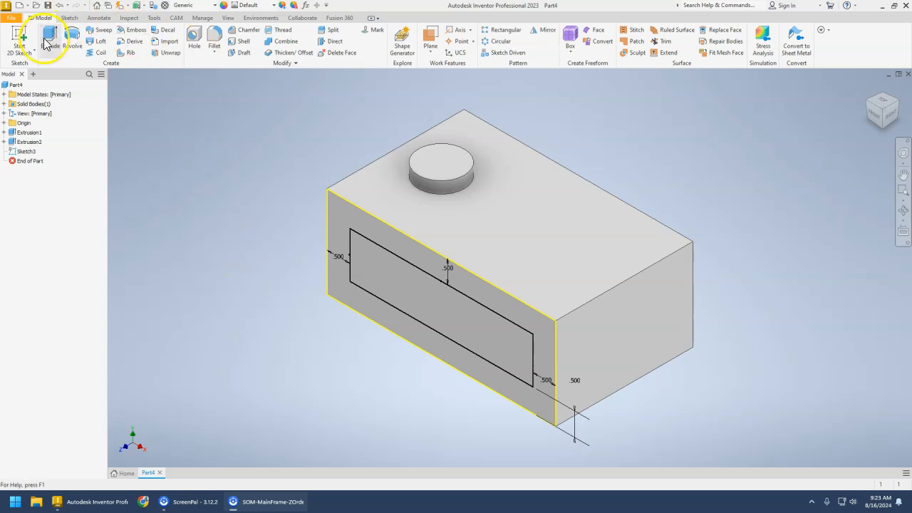
{"action": "left_click", "coordinate": [369, 266]}
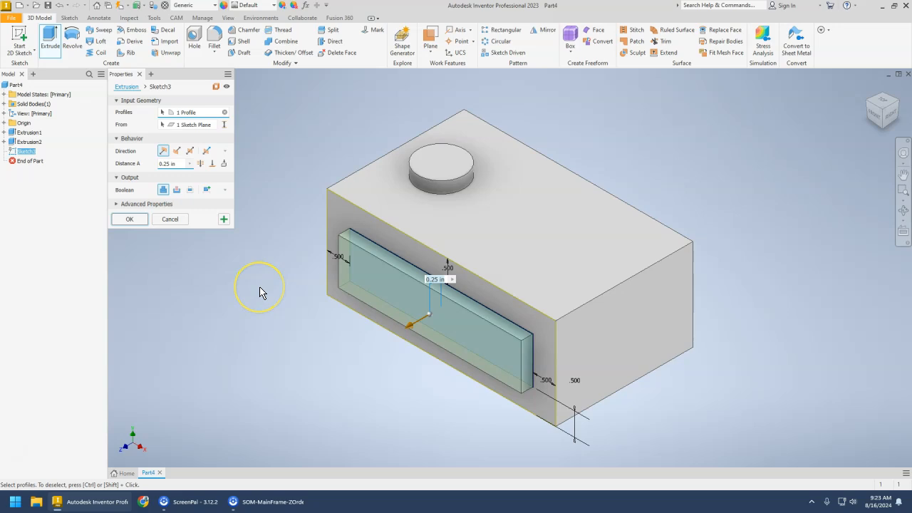
{"action": "left_click", "coordinate": [177, 190]}
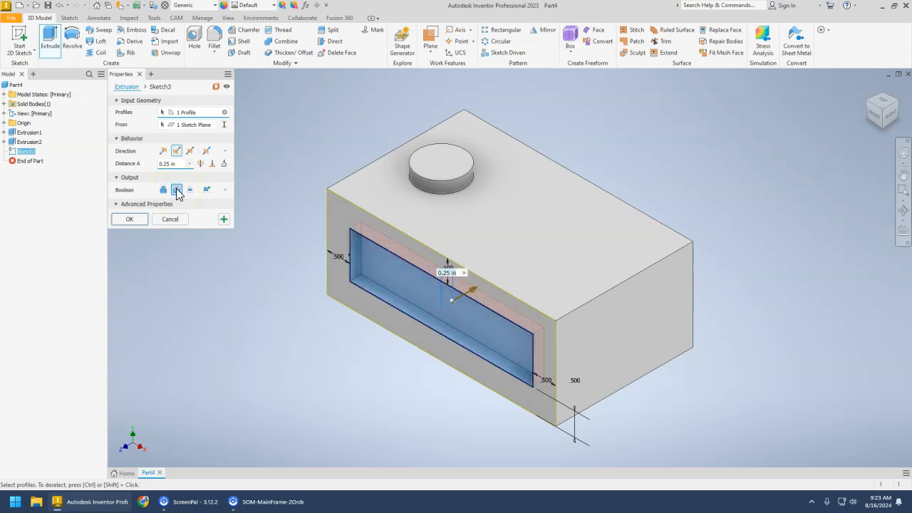
{"action": "left_click_drag", "start_coordinate": [176, 165], "coordinate": [125, 161]}
{"action": "type", "text": ".75"}
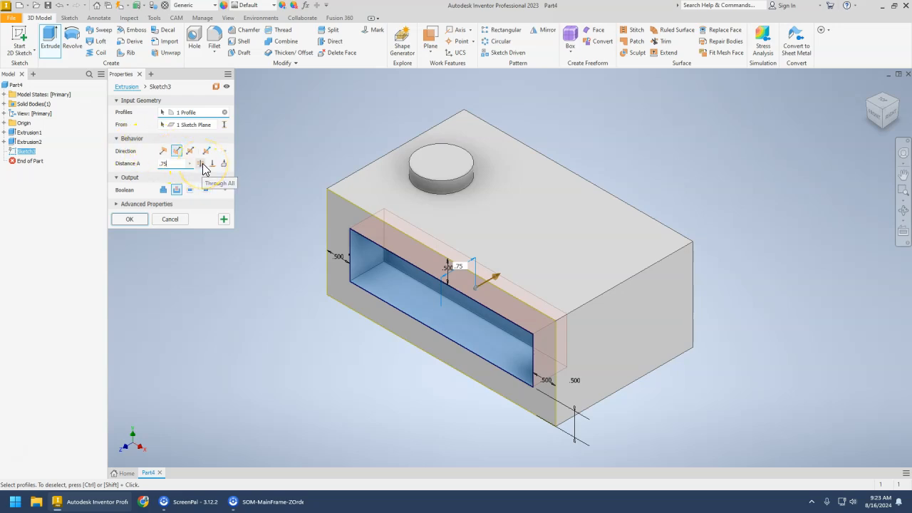
{"action": "left_click", "coordinate": [202, 164]}
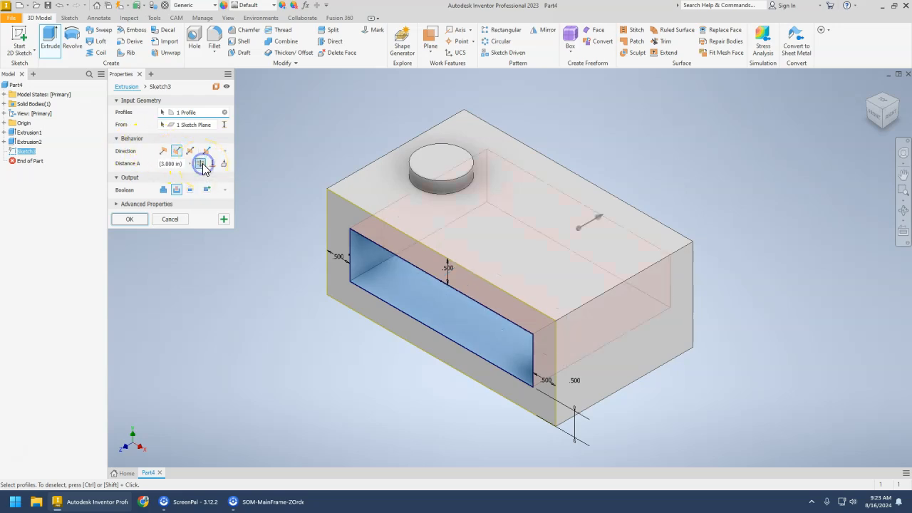
{"action": "left_click", "coordinate": [129, 219]}
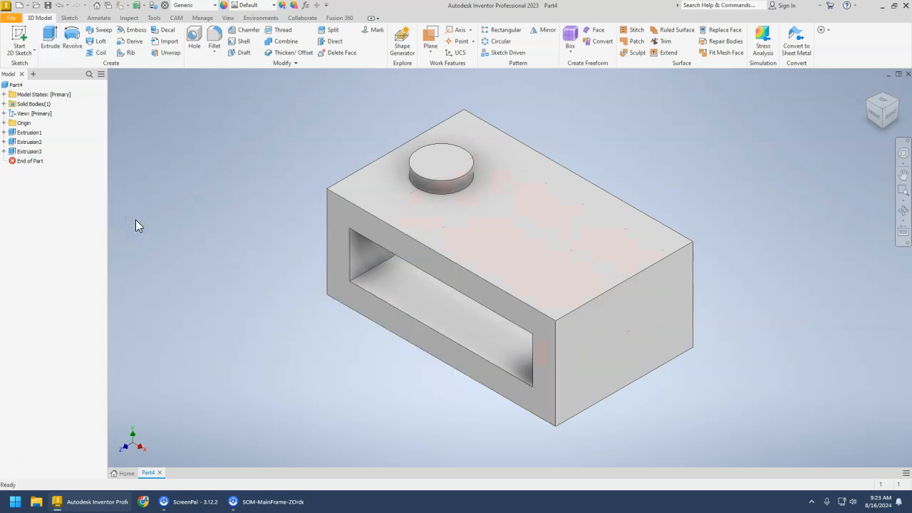
Step: Save the part in the Basic Parts folder under the file name Very Basic Part
{"action": "left_click", "coordinate": [198, 317]}
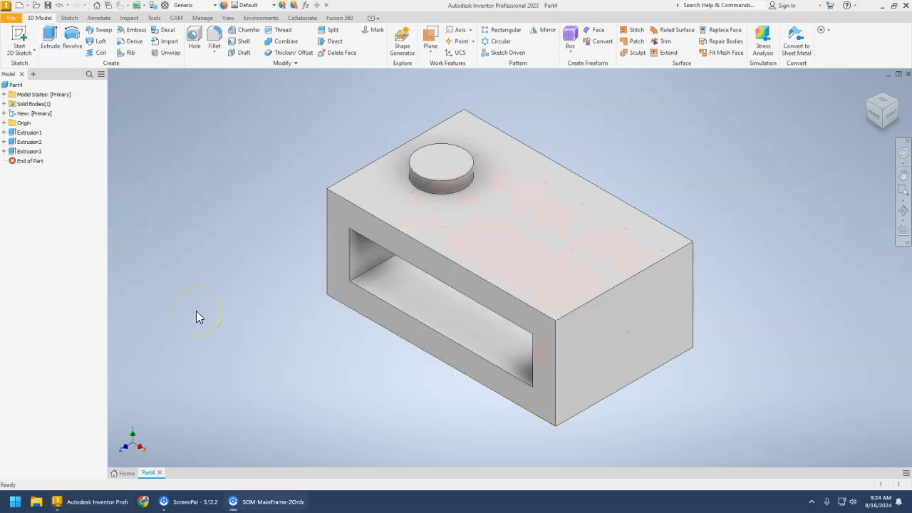
{"action": "left_click", "coordinate": [13, 20]}
{"action": "left_click", "coordinate": [30, 99]}
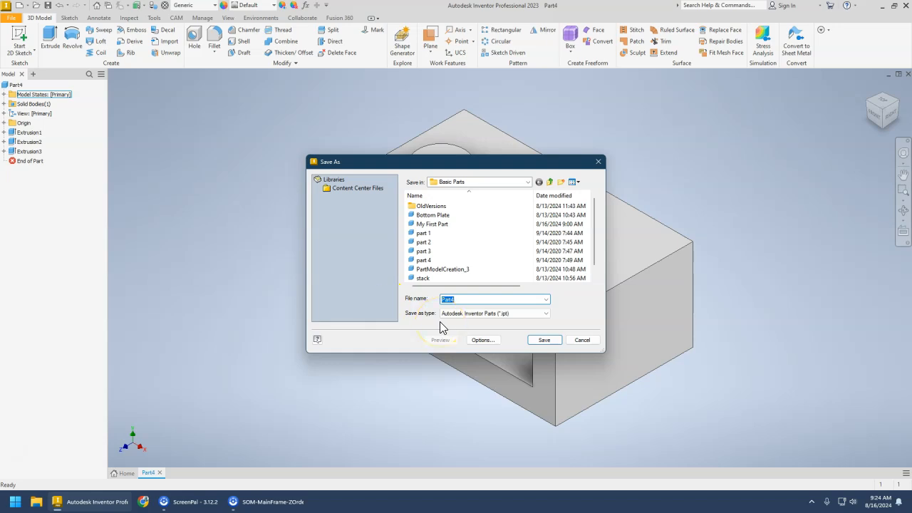
{"action": "type", "text": "Very V"}
{"action": "type", "text": "asi"}
{"action": "key", "text": "BackSpace"}
{"action": "key", "text": "BackSpace"}
{"action": "type", "text": "Basic Part"}
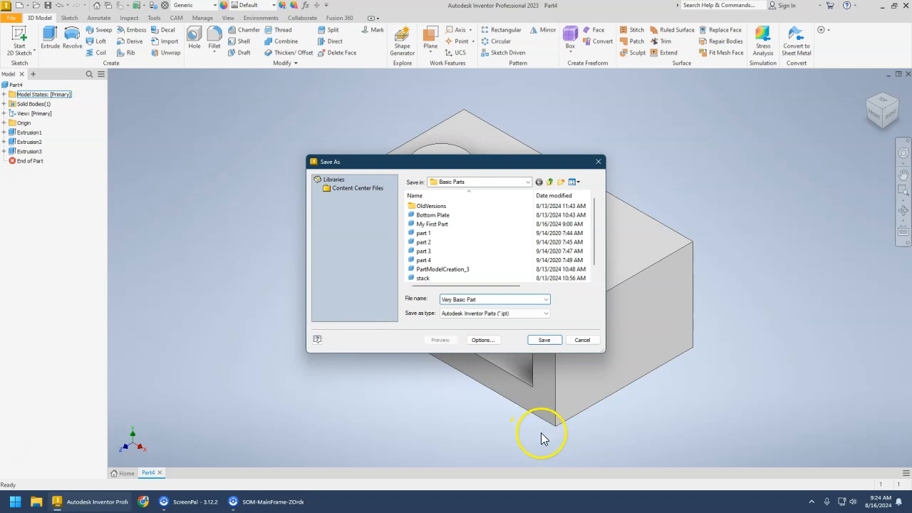